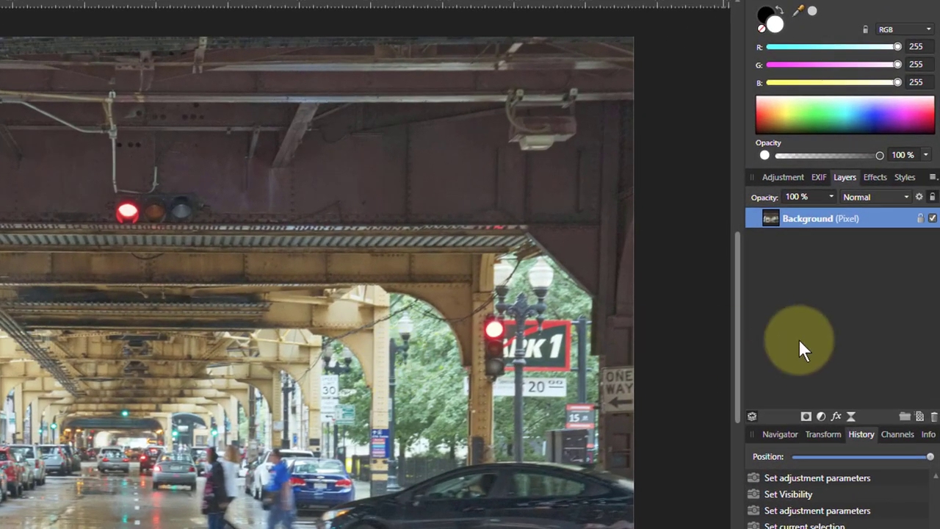
Step: Add a Gradient Map adjustment and set both its start and end stops to black
click(823, 417)
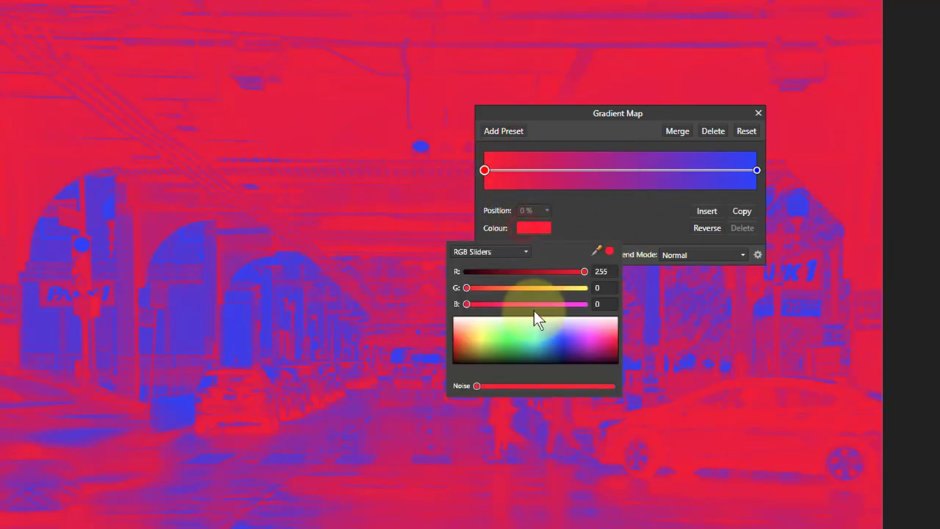
drag(529, 360, 530, 379)
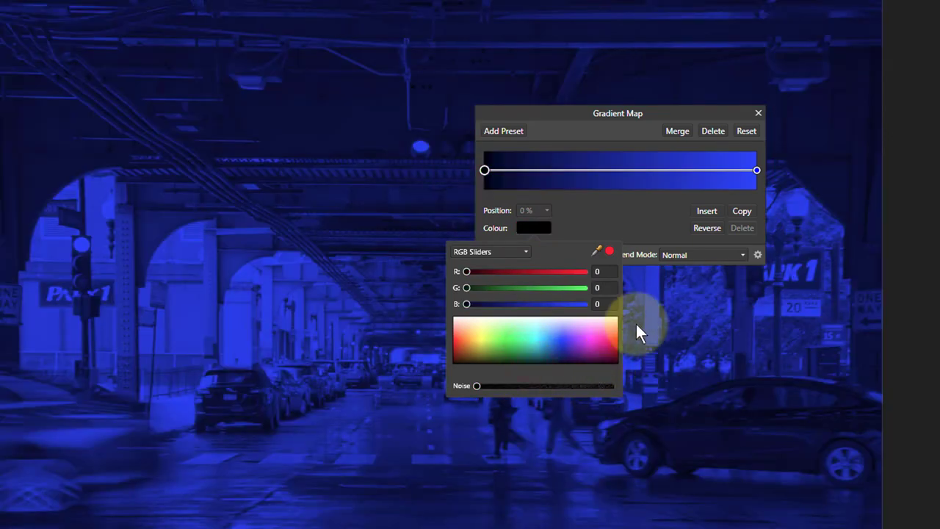
click(756, 170)
click(757, 170)
click(536, 226)
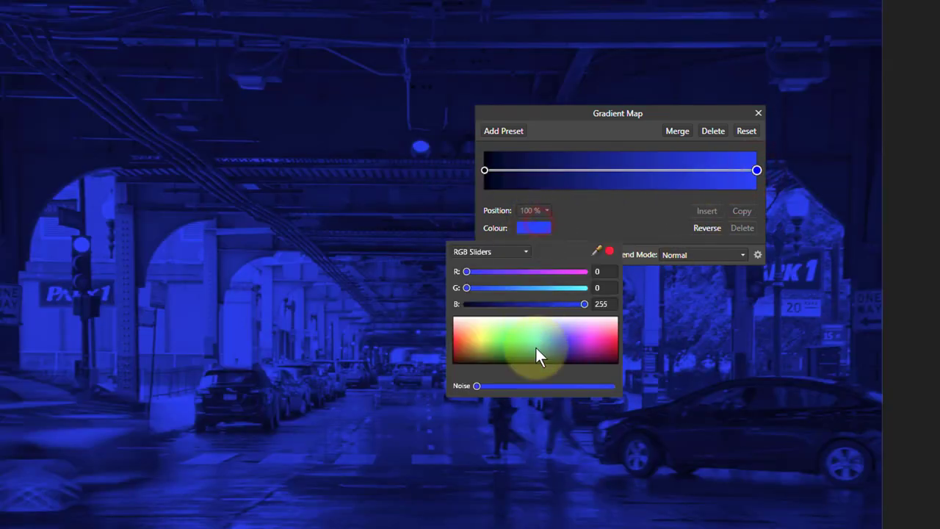
drag(536, 352, 532, 391)
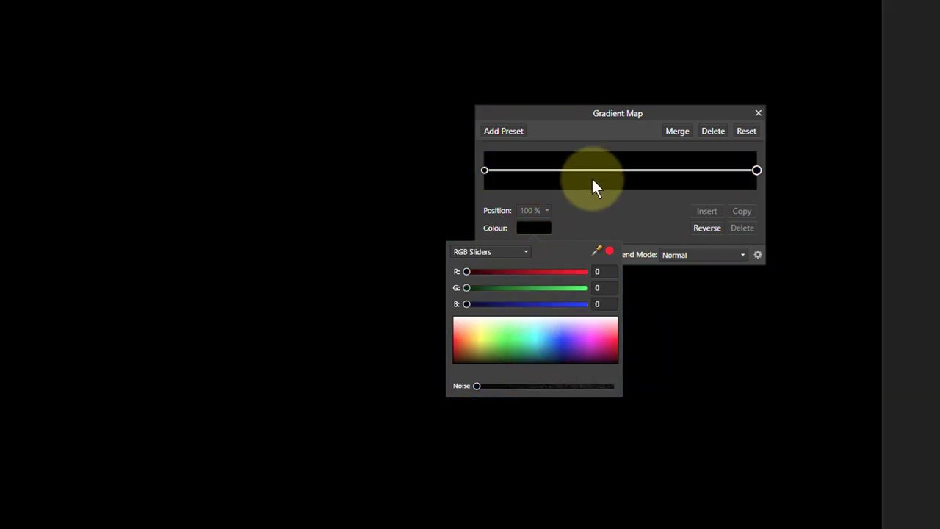
click(617, 211)
click(485, 171)
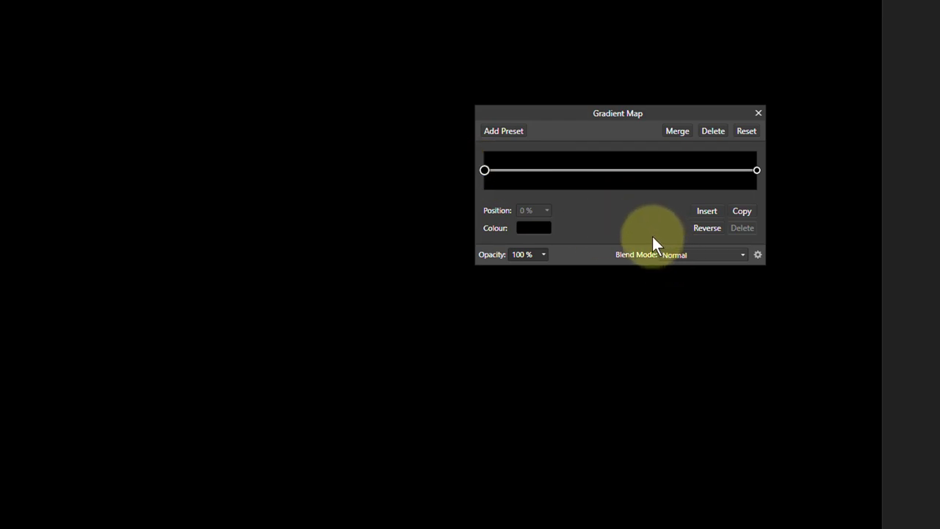
Step: Add three extra gradient stops and turn the 88% and 75% stops white
click(744, 212)
click(745, 211)
click(744, 212)
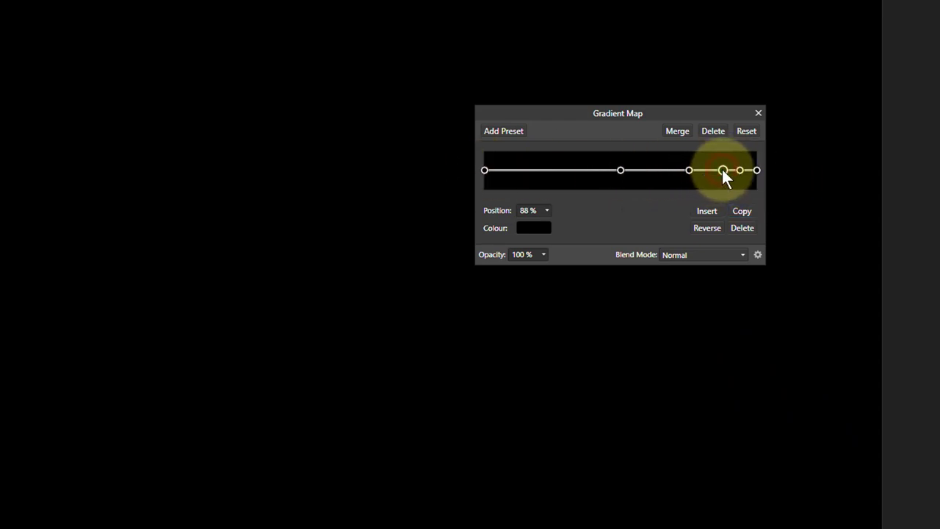
click(531, 227)
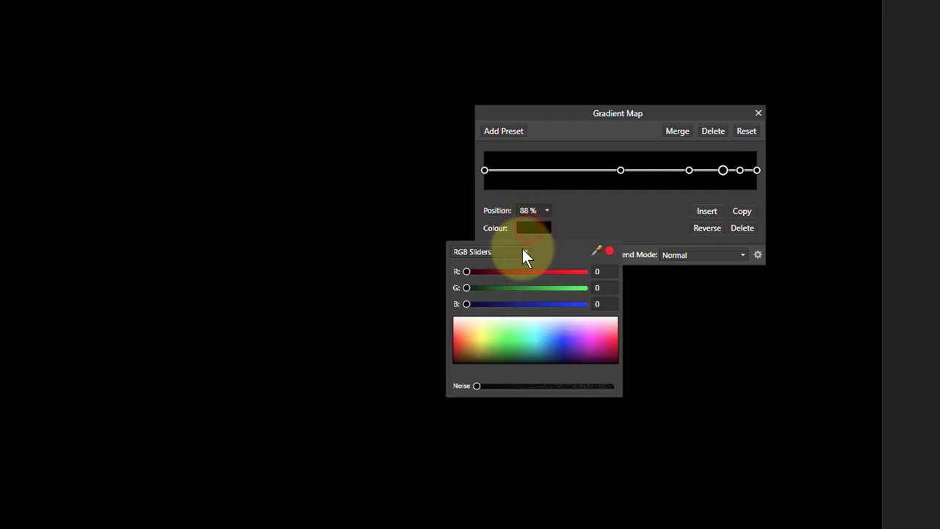
drag(538, 330, 539, 309)
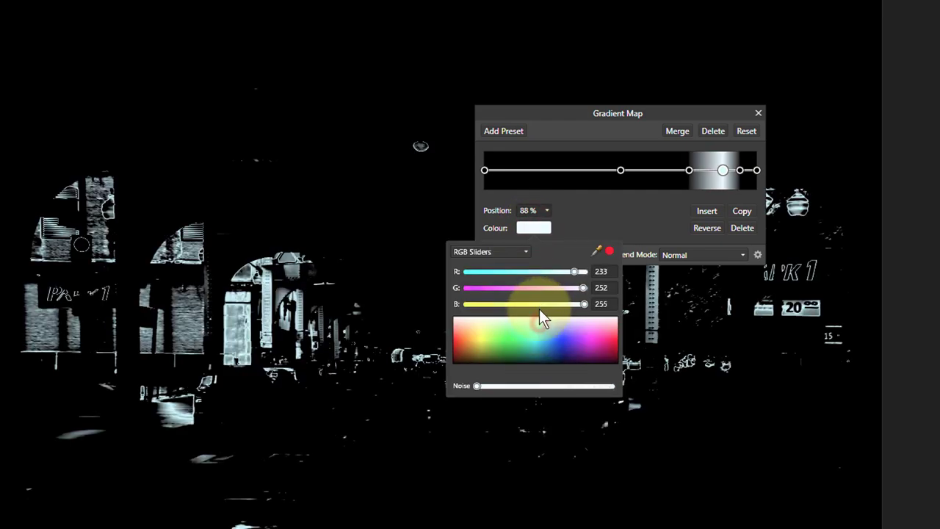
click(688, 168)
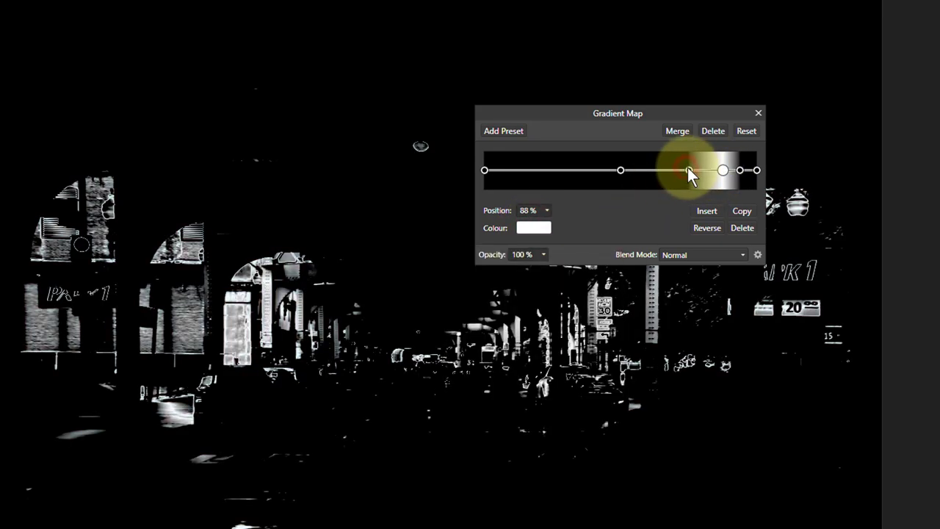
click(687, 168)
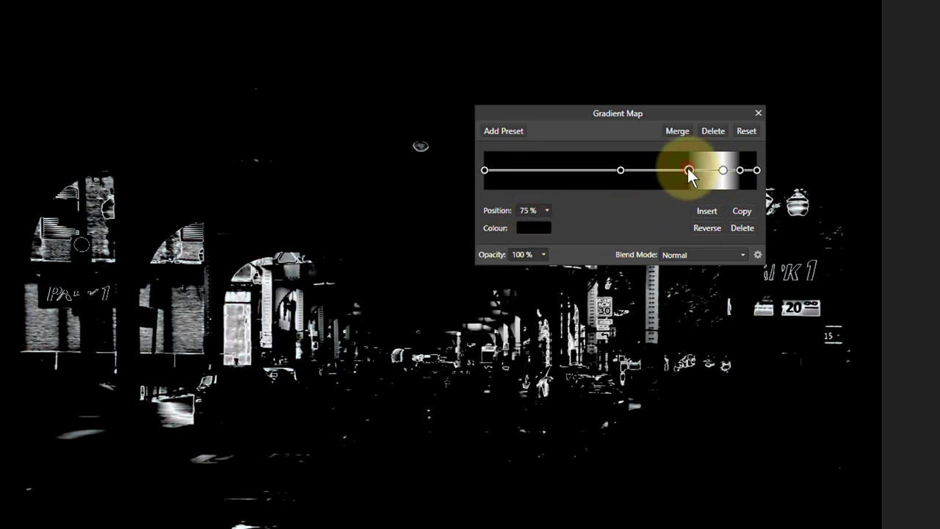
click(525, 227)
drag(552, 322, 547, 314)
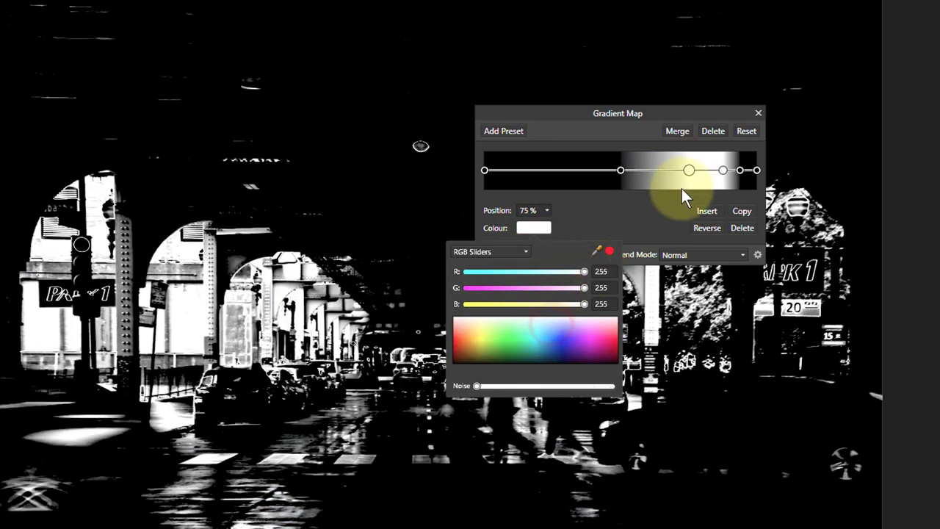
click(654, 227)
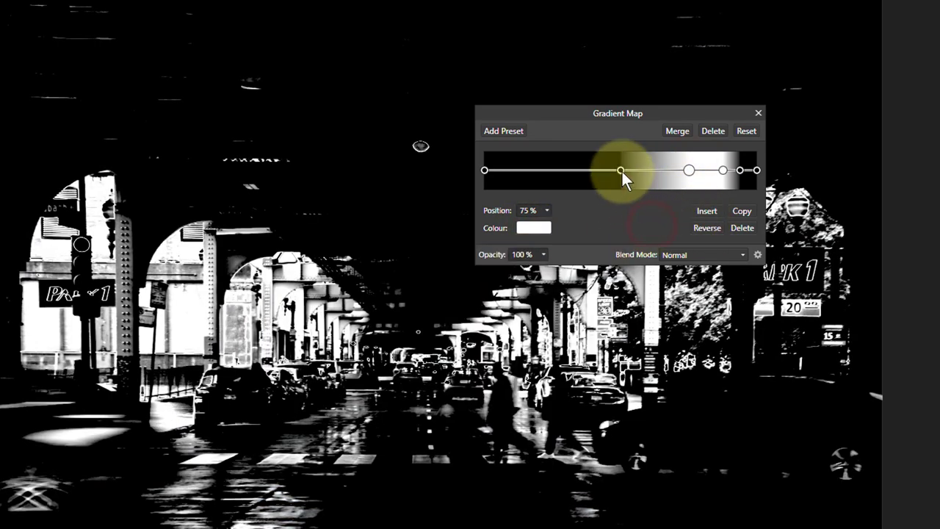
Step: Drag the stops so white sits around 37–42% in a narrow band between black stops
mouse_move(690, 170)
mouse_down()
mouse_move(669, 170)
mouse_move(724, 170)
mouse_move(698, 173)
mouse_up()
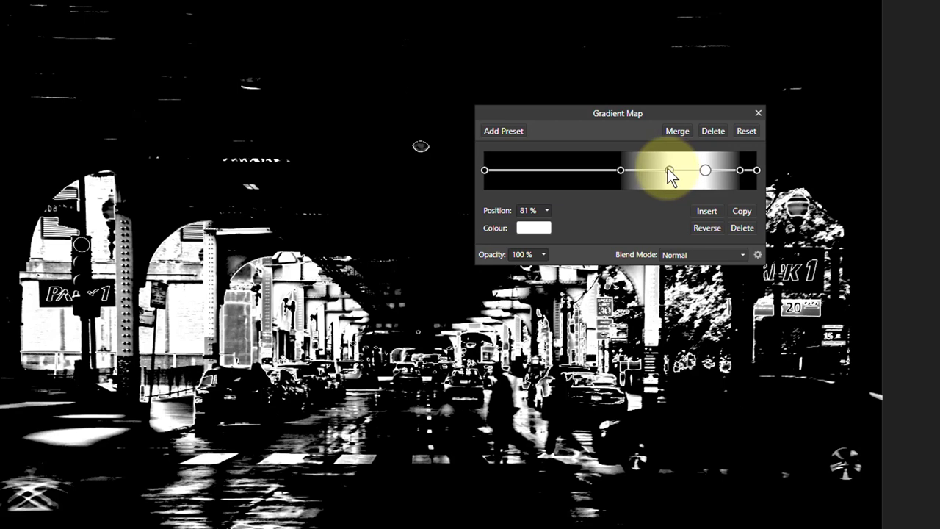
drag(622, 169, 656, 172)
click(739, 170)
drag(739, 170, 722, 168)
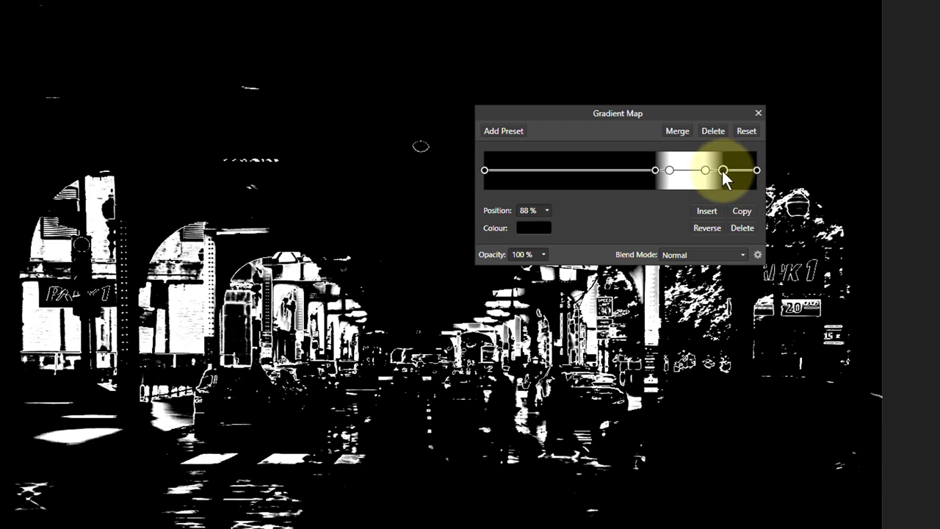
drag(653, 168, 562, 177)
click(670, 168)
drag(624, 175, 585, 172)
drag(705, 176, 599, 173)
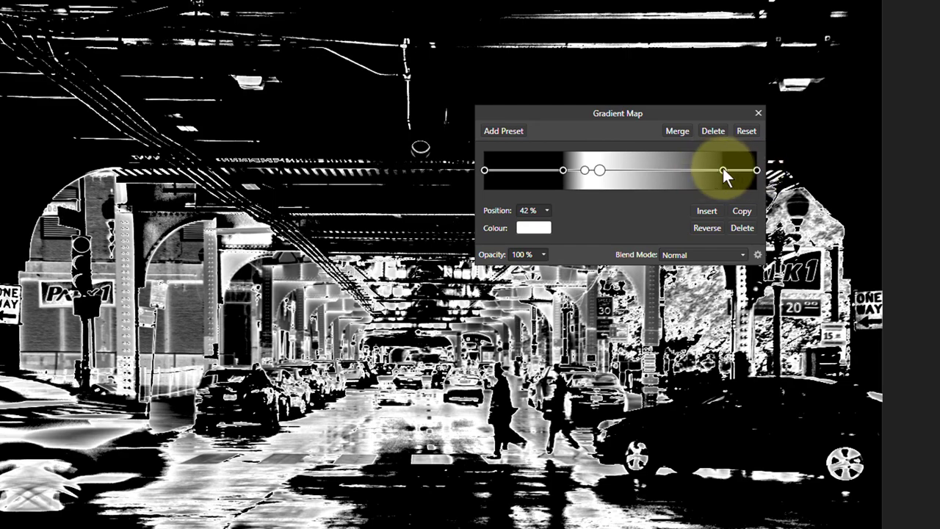
drag(723, 170, 603, 171)
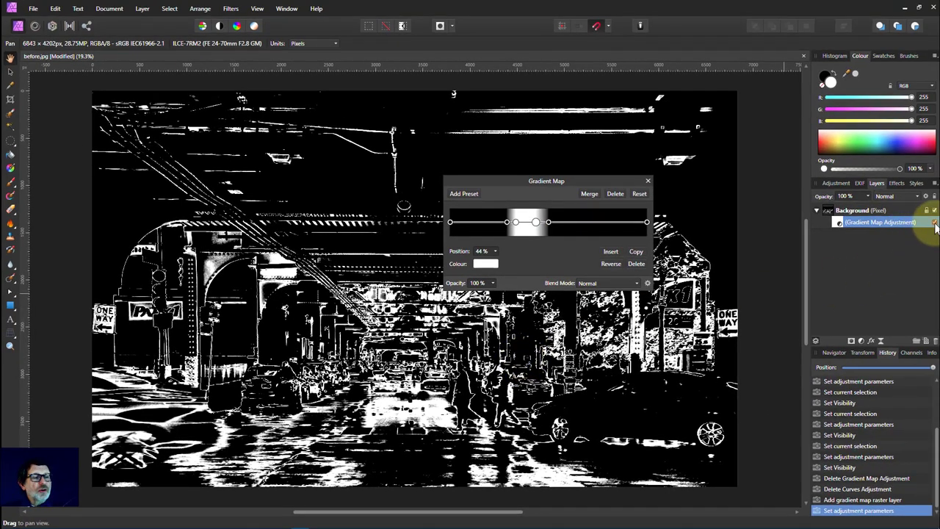
Step: Slide the band into the upper tones, with black at 71% and white at about 87%
click(935, 222)
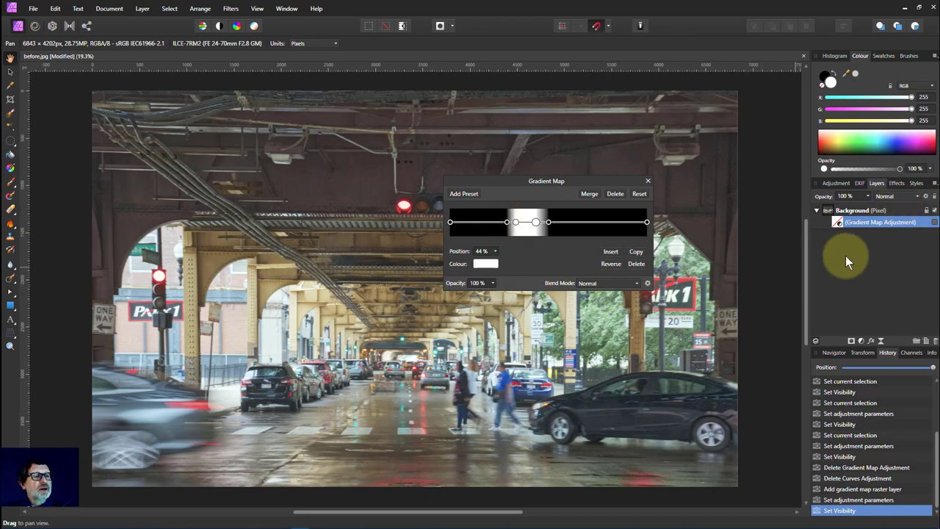
click(935, 222)
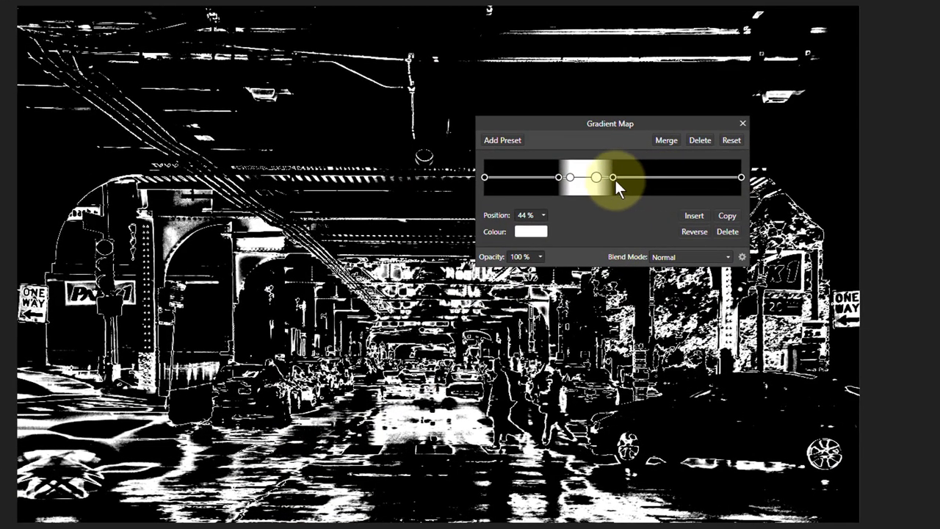
drag(614, 177, 714, 180)
drag(597, 178, 703, 180)
drag(572, 180, 680, 183)
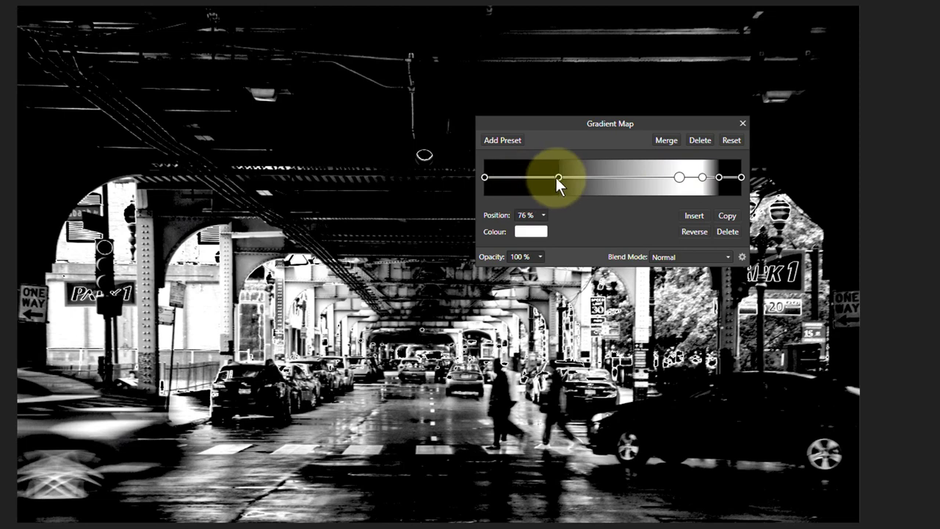
drag(558, 177, 705, 178)
click(702, 178)
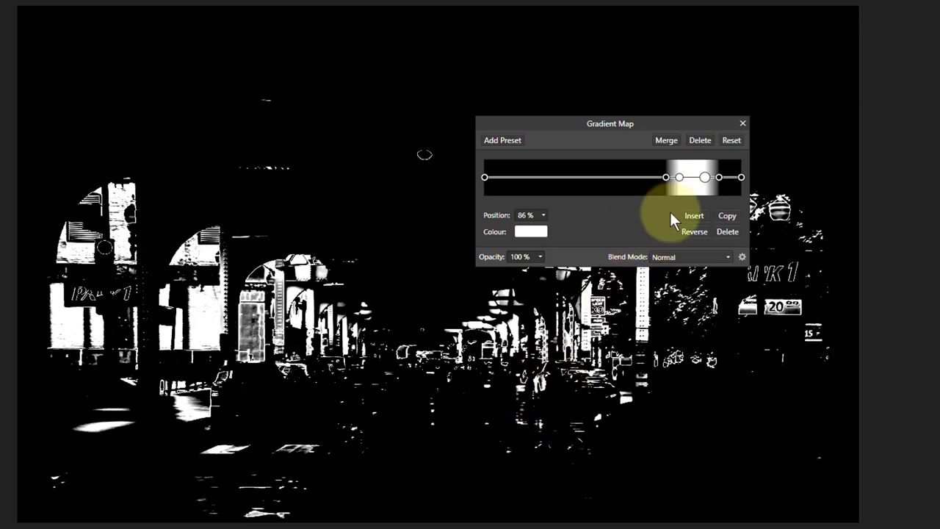
click(665, 177)
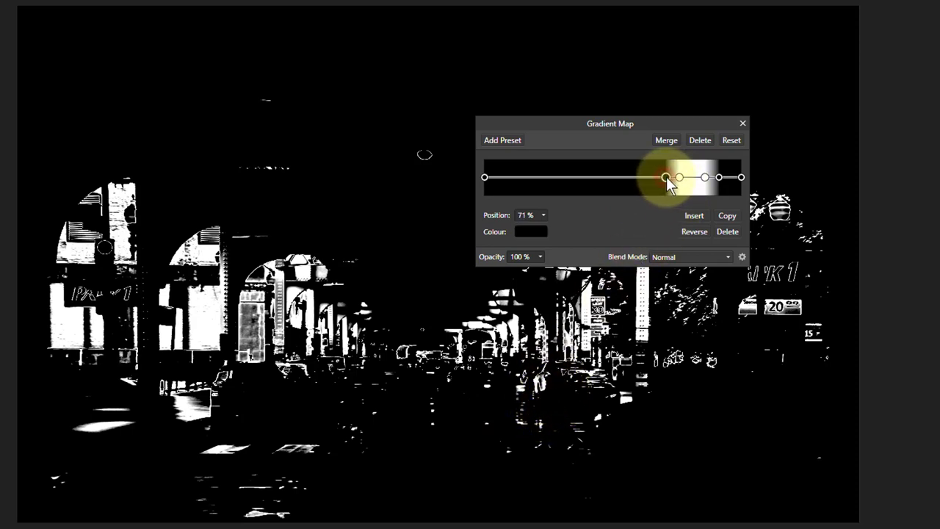
drag(706, 179, 708, 179)
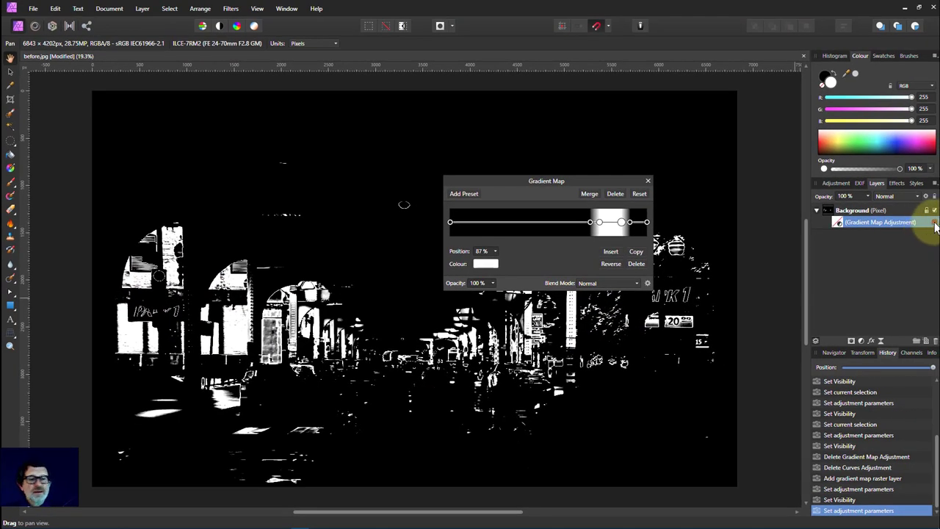
Step: Compare against the original, then drag the 71% black stop left to about 53%
click(935, 223)
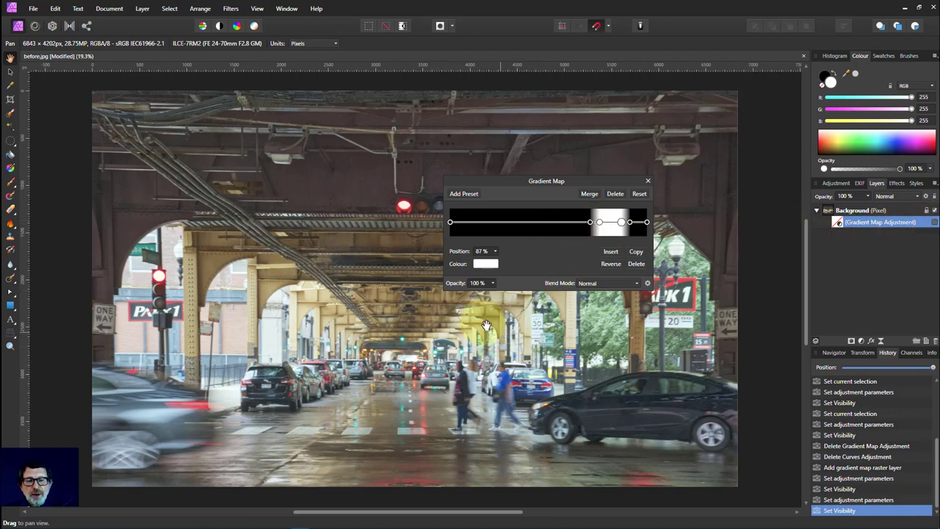
click(935, 223)
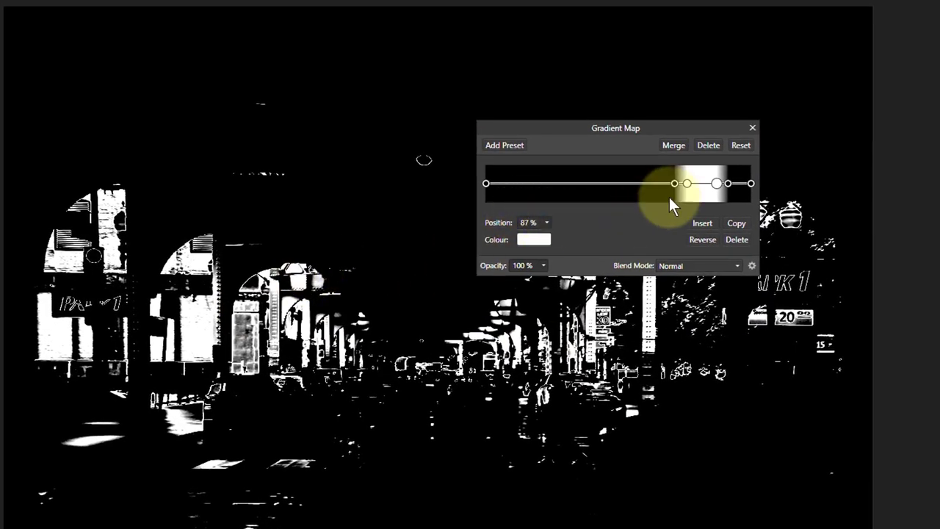
click(671, 184)
drag(670, 186, 625, 185)
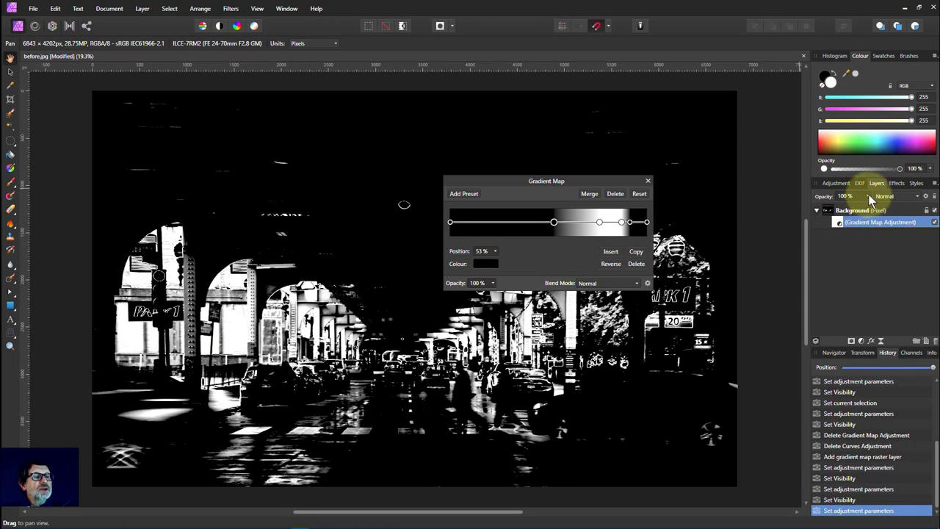
drag(869, 194, 852, 212)
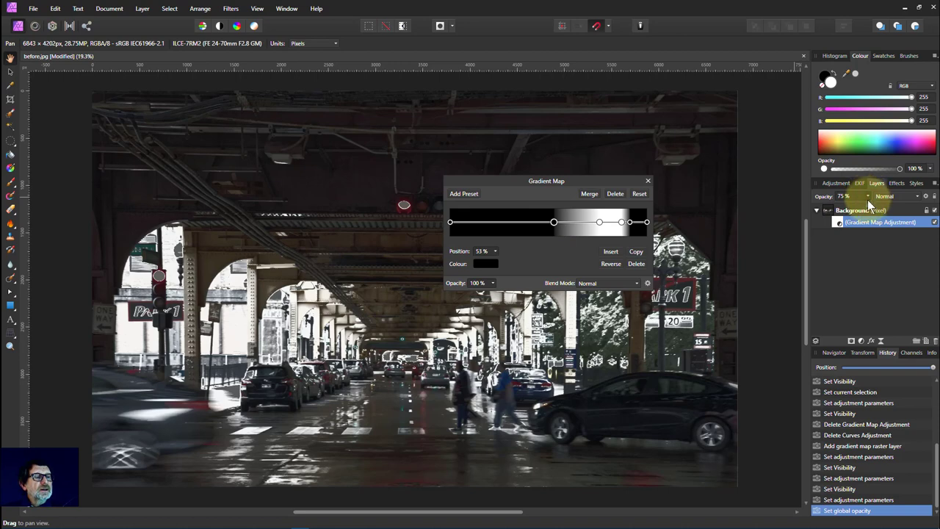
drag(869, 202, 895, 206)
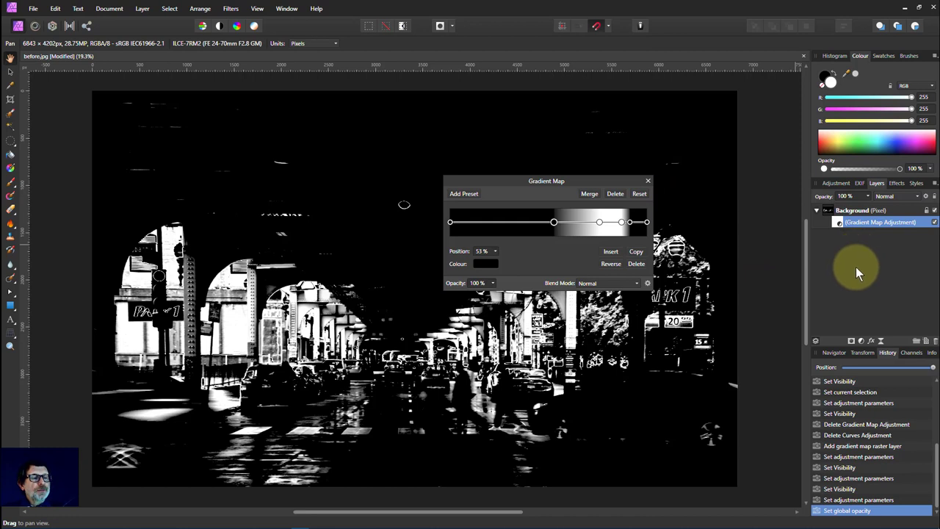
Step: Close the Gradient Map settings
click(648, 181)
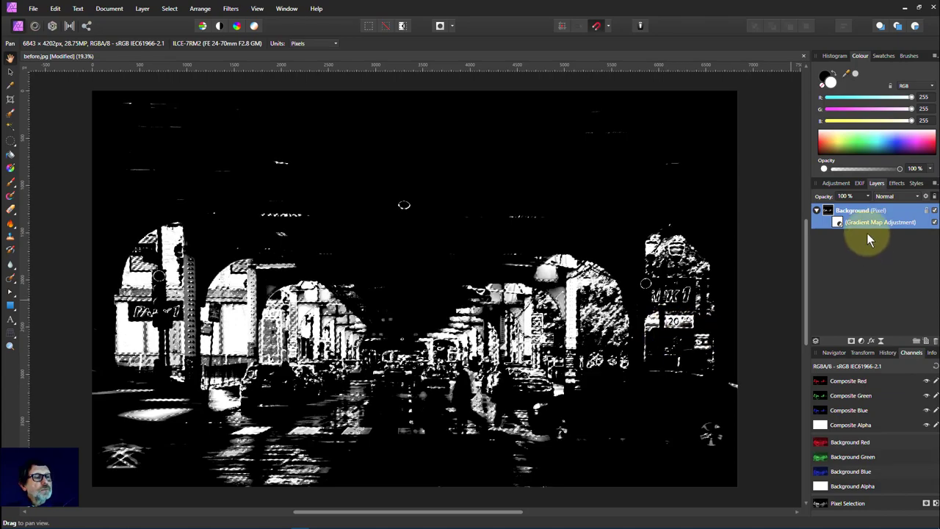
Step: Hide the Gradient Map layer and switch to the Selection Brush Tool
click(934, 221)
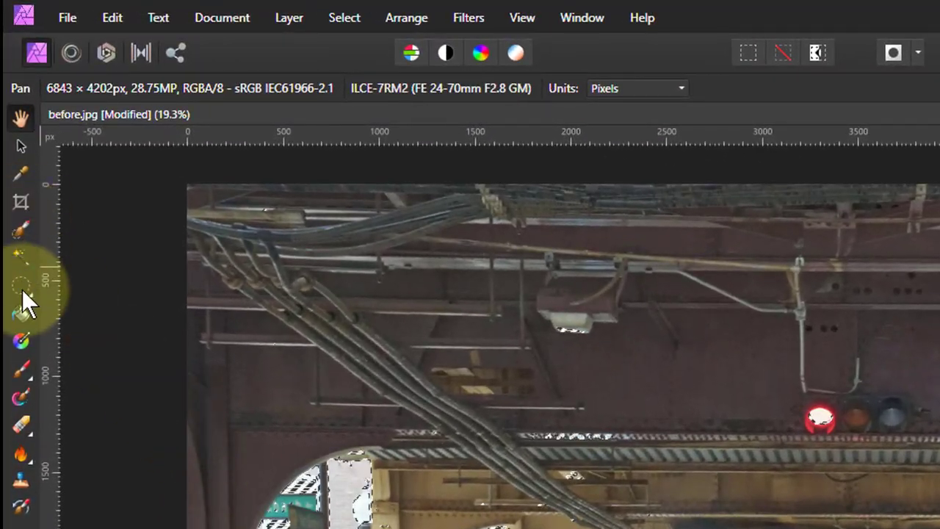
click(19, 231)
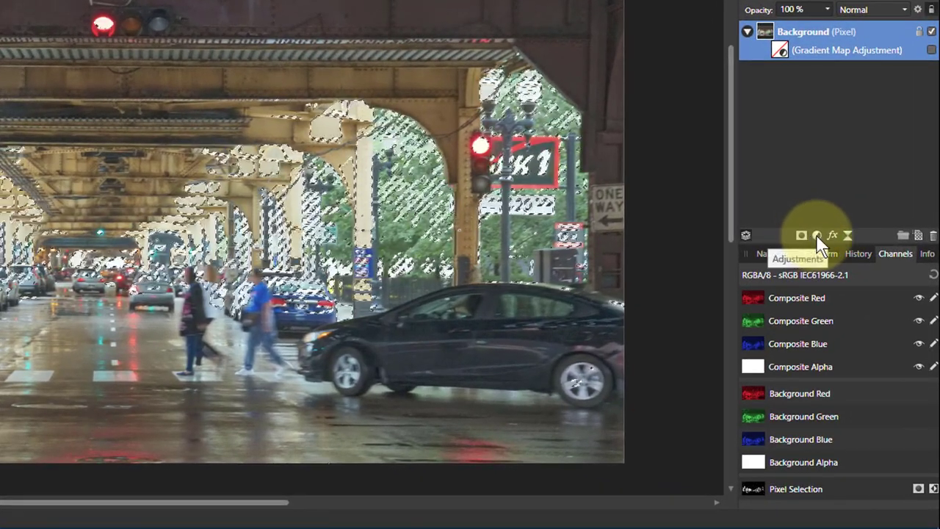
Step: Add a Curves adjustment, deselect with Ctrl+D, and pull the curve's midpoint down
click(817, 235)
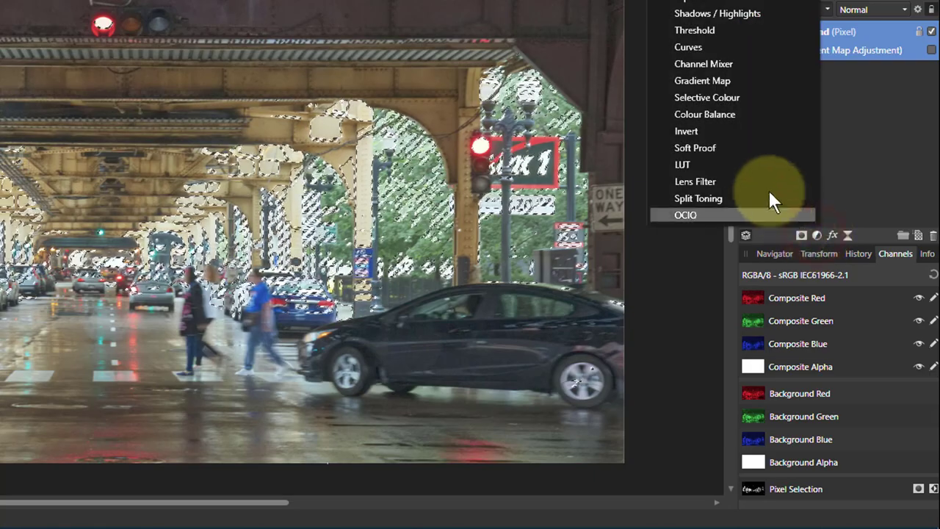
click(696, 46)
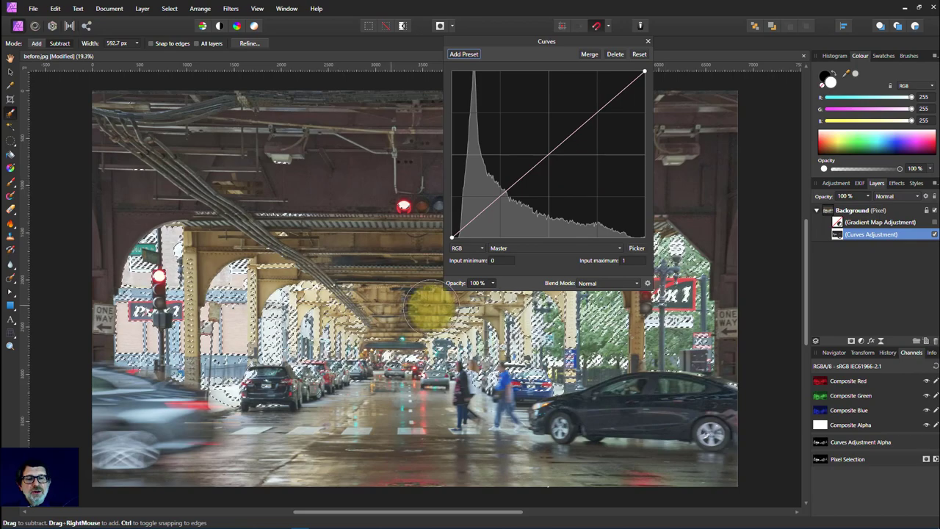
drag(500, 42, 538, 104)
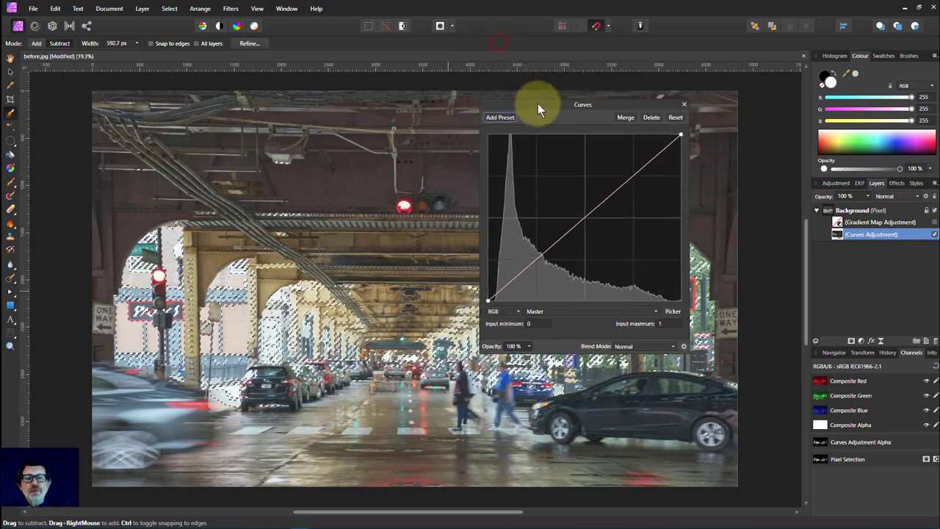
key(ctrl+d)
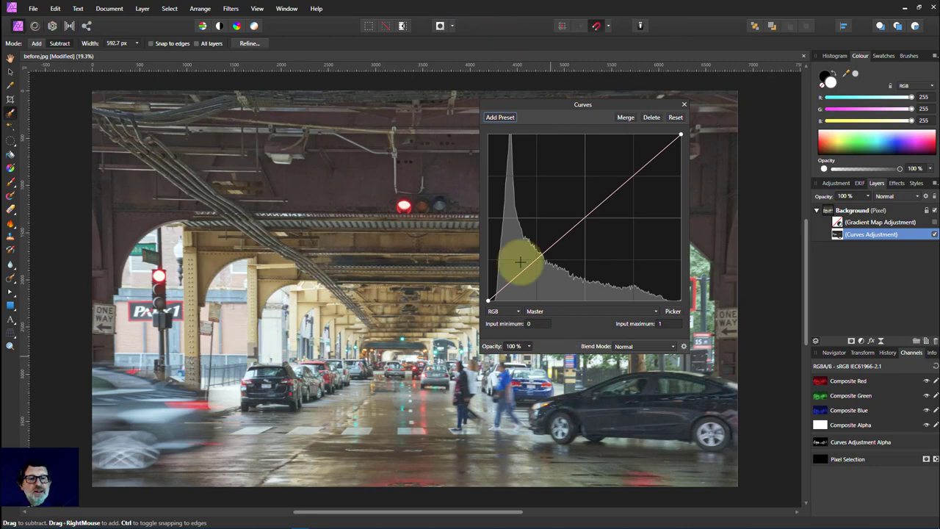
drag(553, 102, 711, 127)
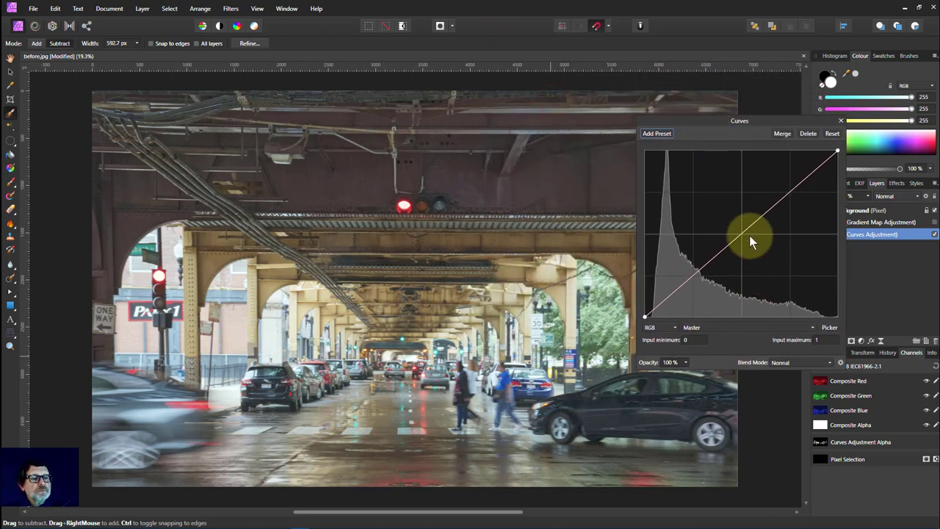
drag(744, 232, 761, 277)
Step: Compare the photo with Curves on and off while easing the curve point toward the diagonal
drag(722, 123, 643, 22)
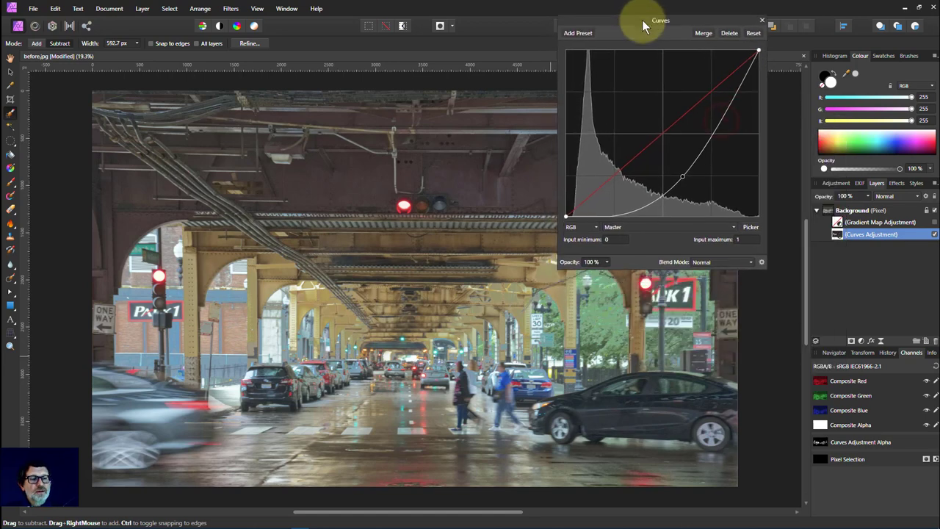
click(935, 235)
click(935, 234)
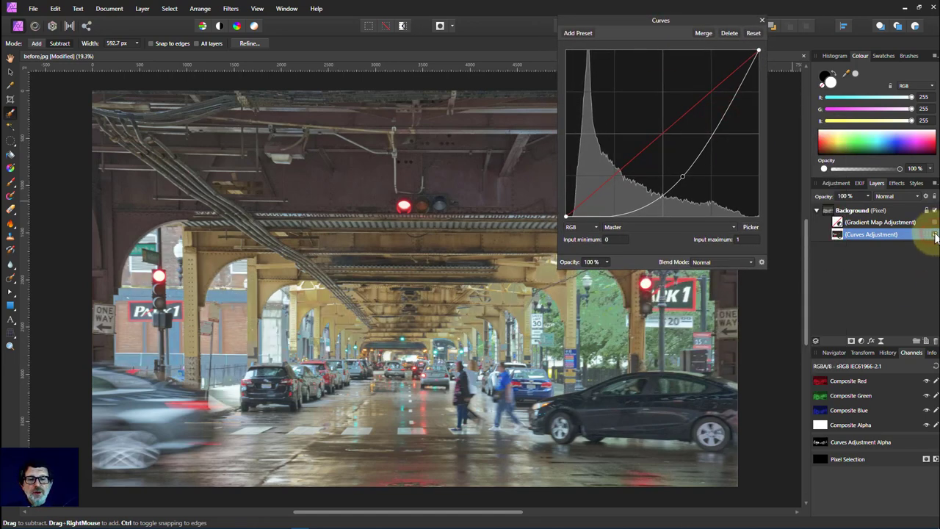
click(935, 234)
click(935, 234)
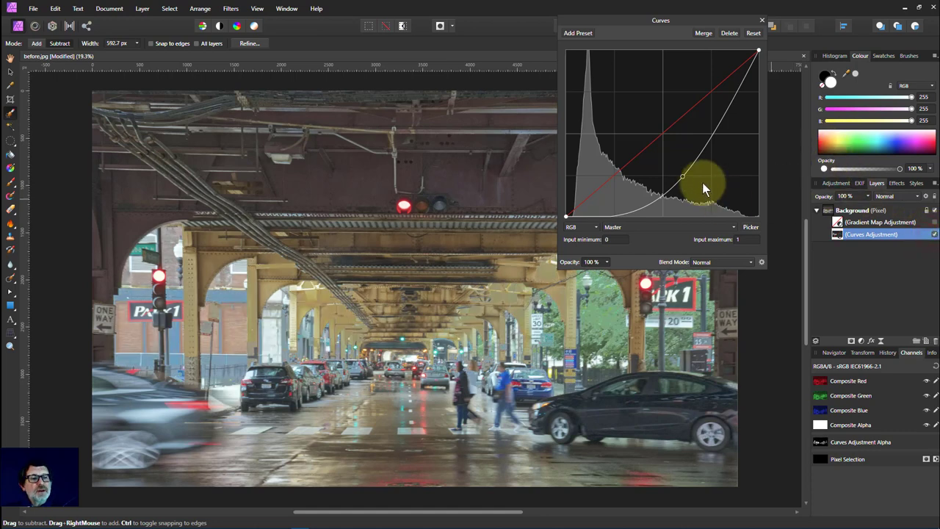
drag(677, 174, 665, 168)
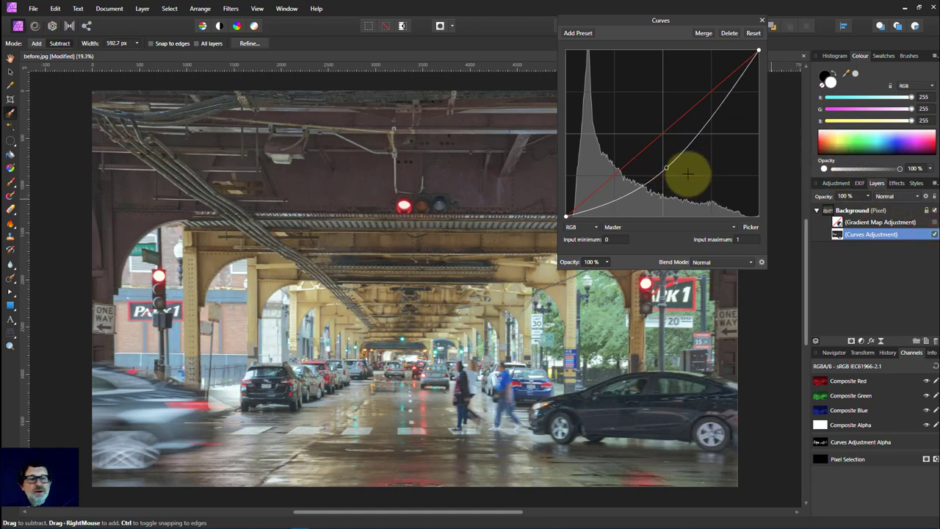
click(936, 235)
click(935, 234)
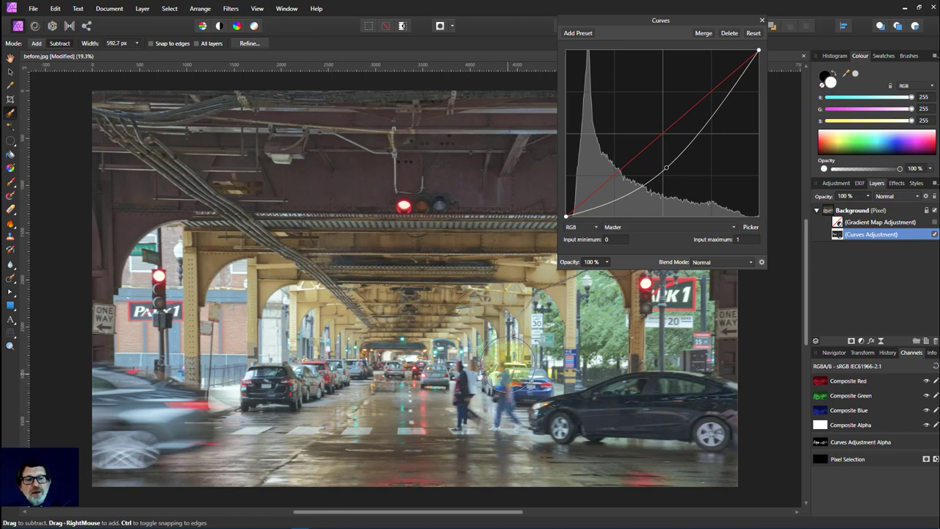
drag(649, 21, 660, 36)
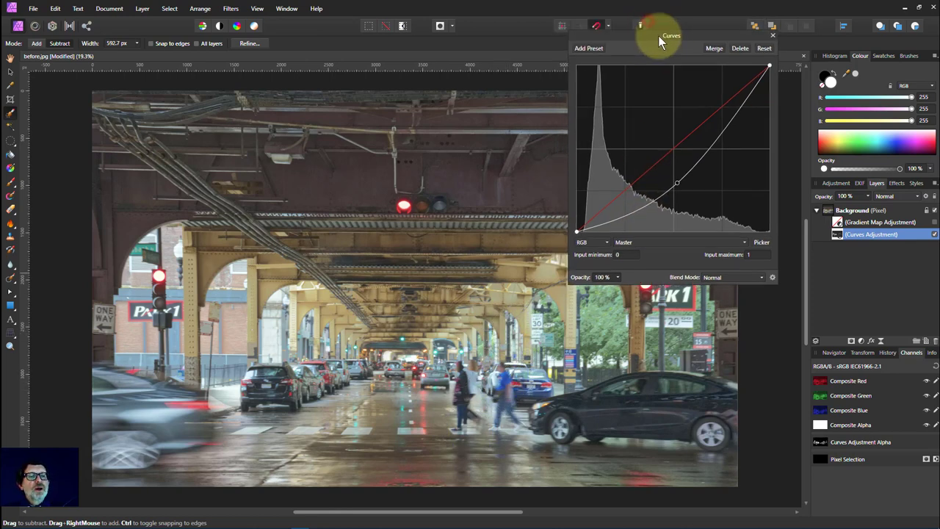